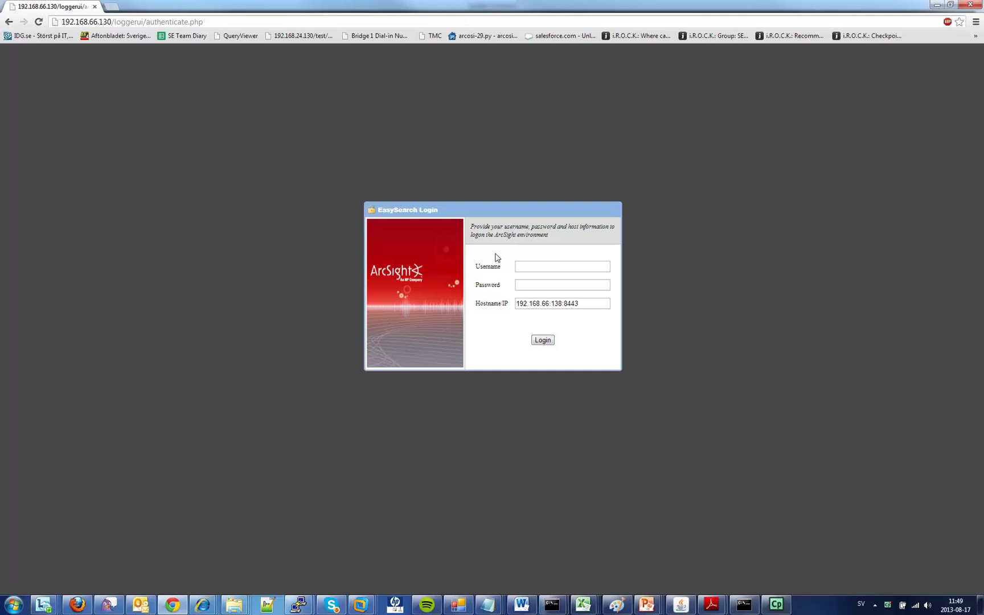
Step: Log in to EasySearch with the admin username and its password
{"action": "left_click", "coordinate": [546, 267]}
{"action": "type", "text": "admin"}
{"action": "key", "text": "Tab"}
{"action": "type", "text": "********"}
{"action": "left_click", "coordinate": [546, 344]}
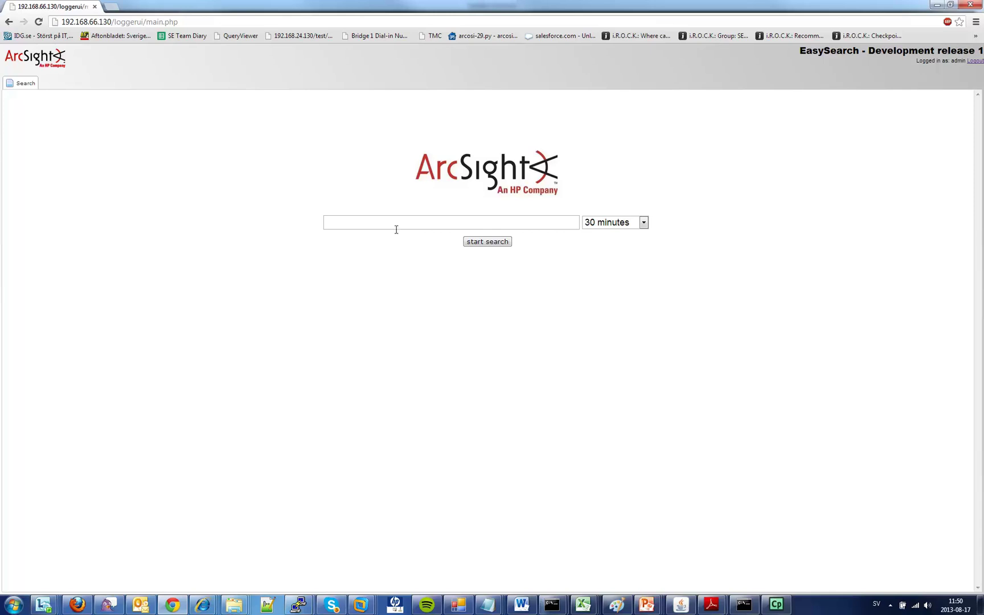
Step: Run an 'iss' query with the 30 minutes time range kept
{"action": "left_click", "coordinate": [617, 226]}
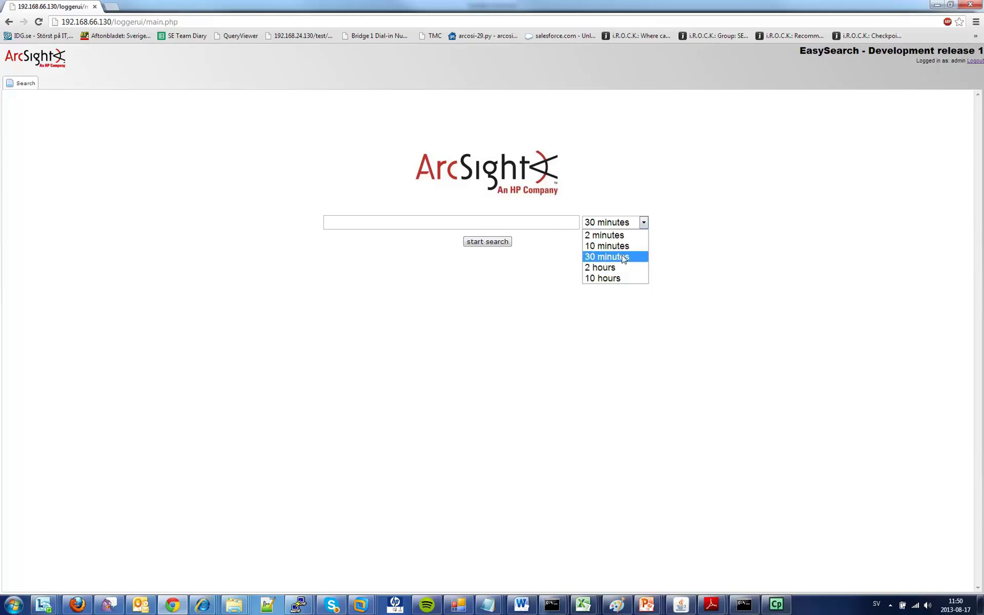
{"action": "left_click", "coordinate": [620, 259]}
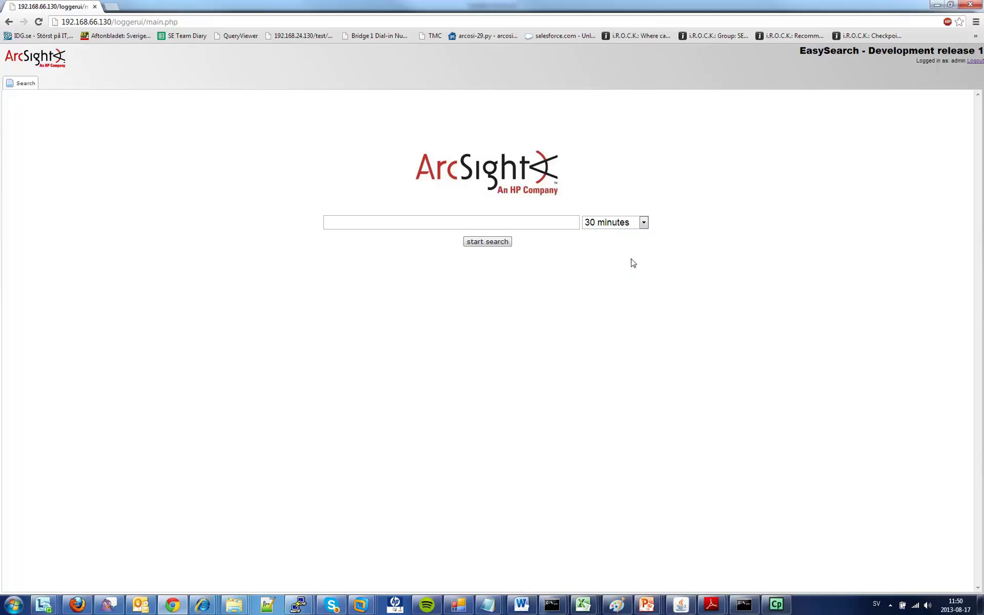
{"action": "left_click", "coordinate": [487, 223]}
{"action": "type", "text": "iss"}
{"action": "left_click", "coordinate": [483, 245]}
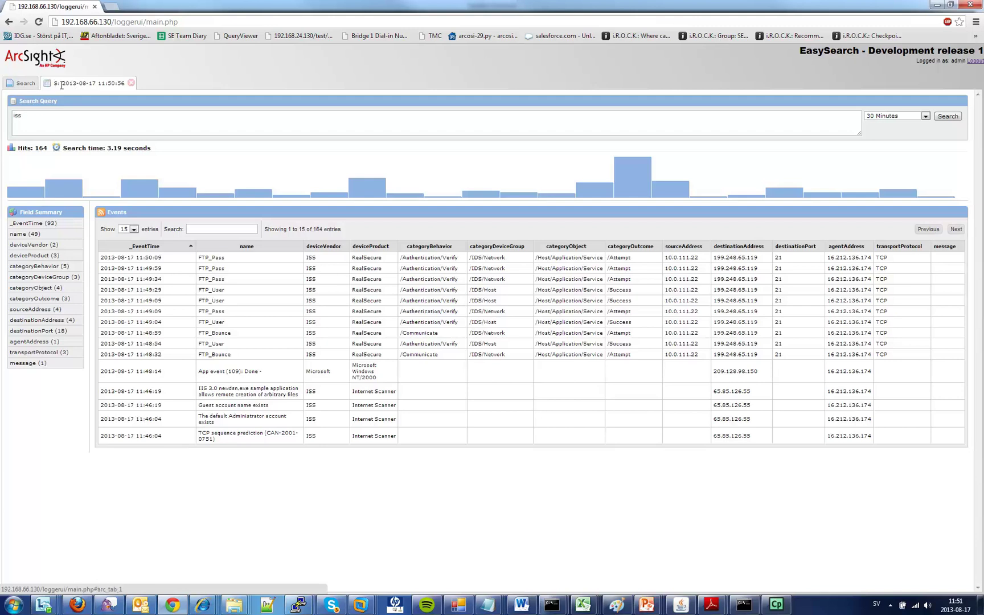
Step: Let the iss results tab load its 164 hits, histogram and events table
{"action": "mouse_move", "coordinate": [114, 180]}
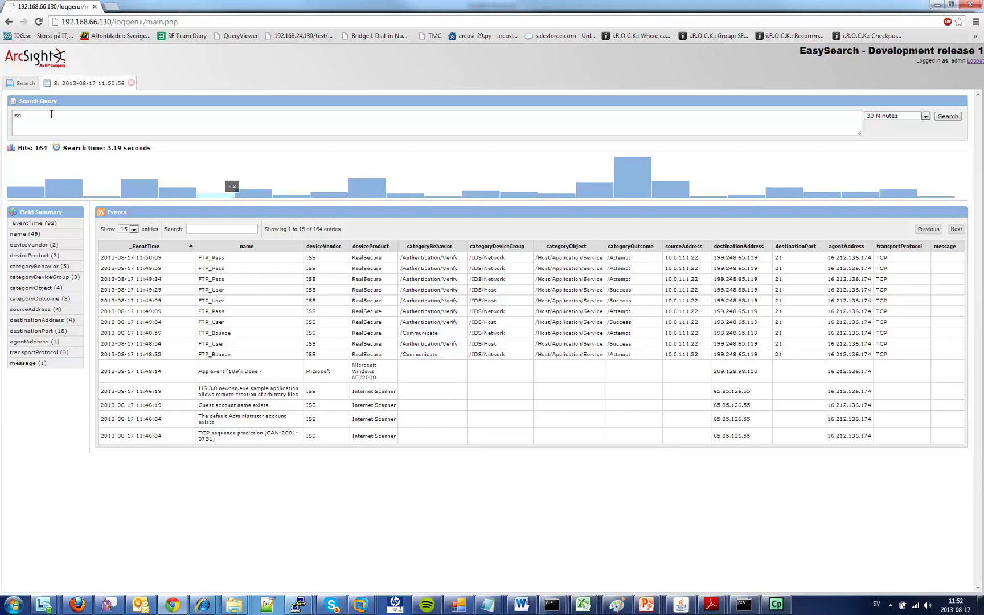
Step: Replace the iss query with 'Check' and search again, opening a 462-hit results tab
{"action": "left_click", "coordinate": [23, 84]}
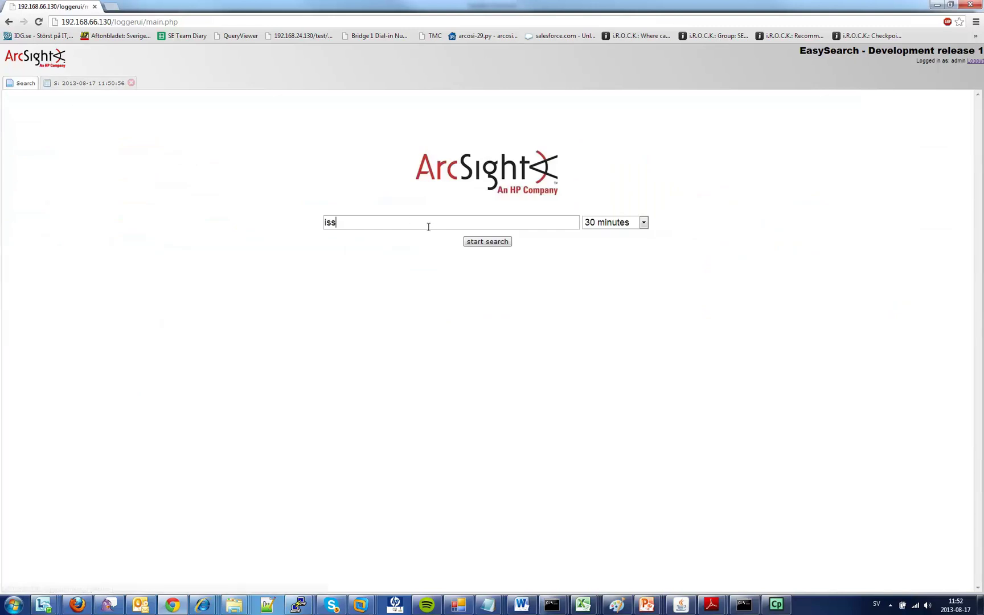
{"action": "key", "text": "BackSpace"}
{"action": "key", "text": "BackSpace"}
{"action": "key", "text": "BackSpace"}
{"action": "type", "text": "Check"}
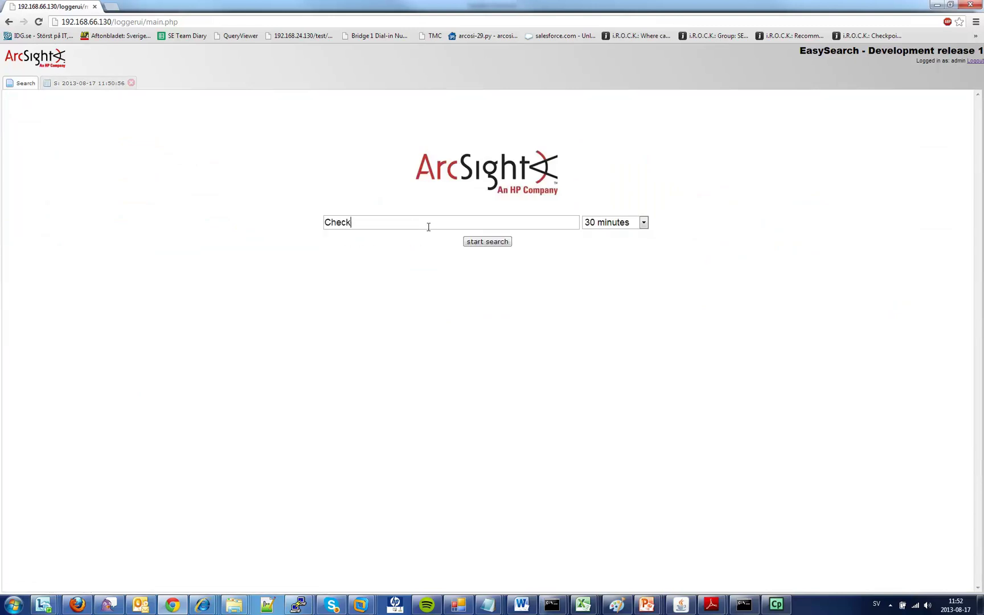
{"action": "left_click", "coordinate": [479, 242]}
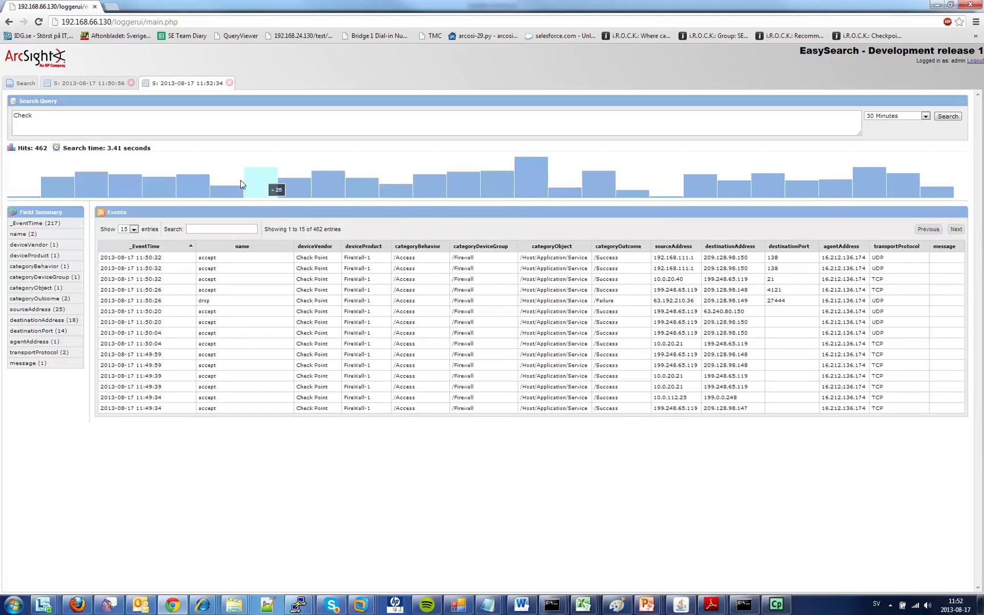
Step: Return to the first results tab holding the 164 iss hits
{"action": "left_click", "coordinate": [84, 85]}
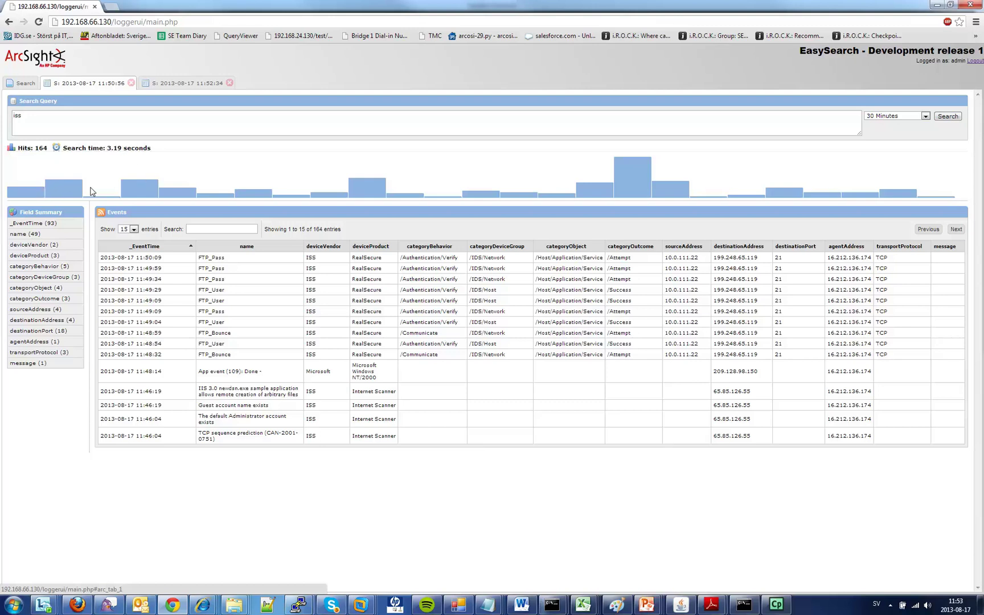
Step: Try Show entries at 20 and 40, then settle on All to list 1-164 of 164
{"action": "mouse_move", "coordinate": [78, 185]}
{"action": "mouse_move", "coordinate": [228, 195]}
{"action": "mouse_move", "coordinate": [640, 181]}
{"action": "left_click", "coordinate": [134, 230]}
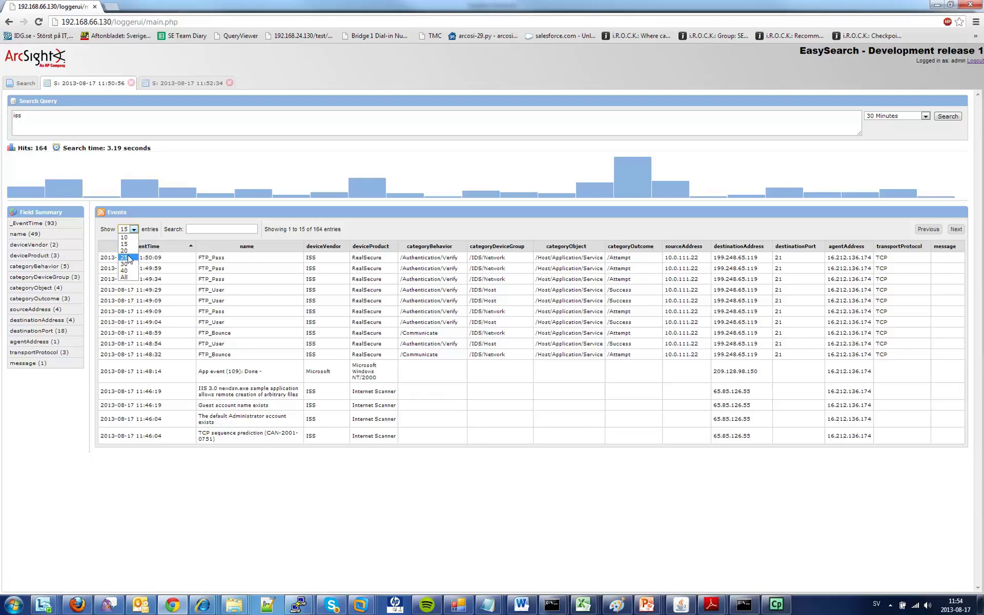
{"action": "left_click", "coordinate": [129, 253]}
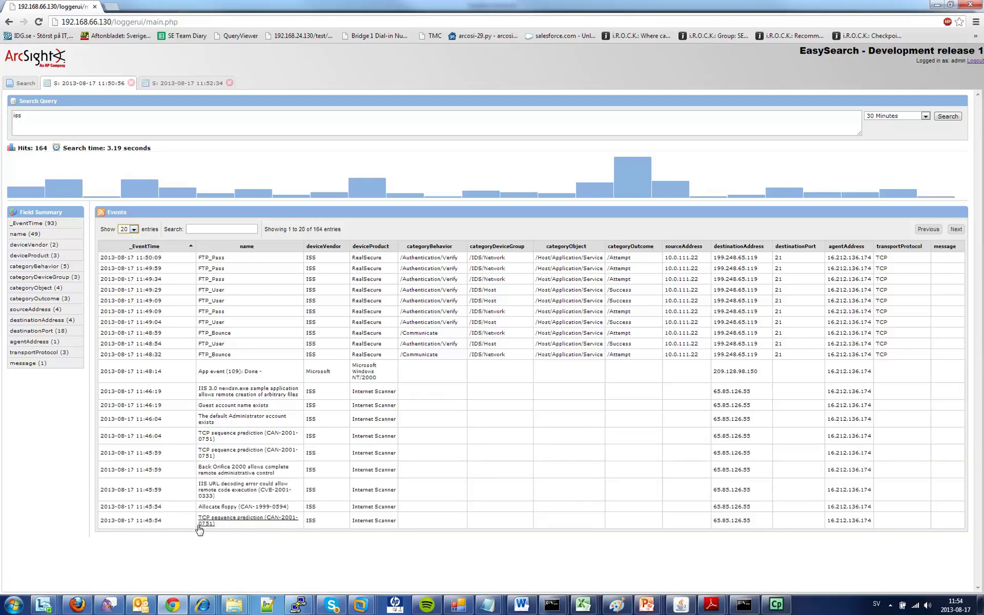
{"action": "left_click", "coordinate": [128, 230]}
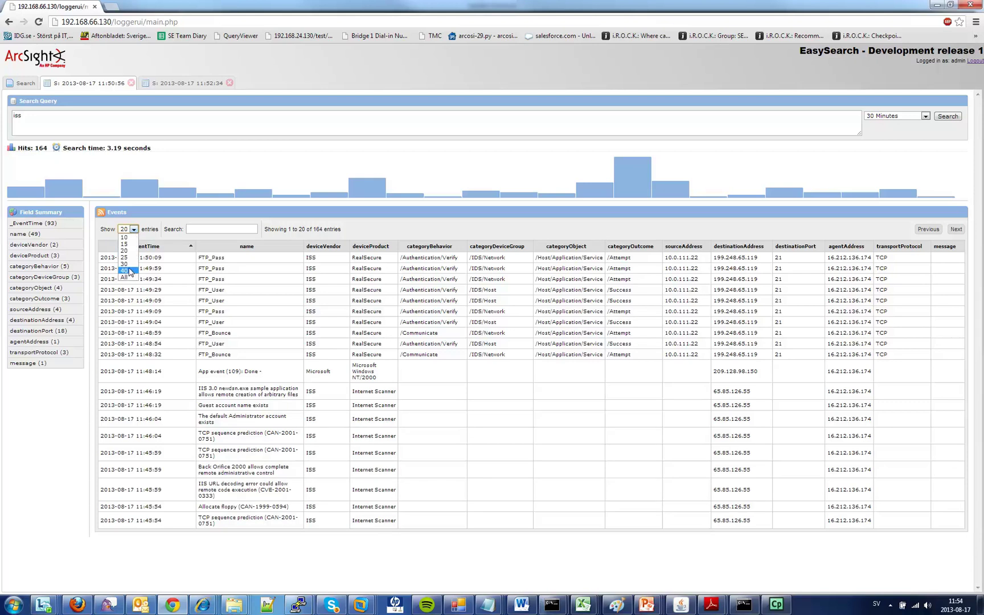
{"action": "left_click", "coordinate": [130, 273]}
{"action": "scroll", "coordinate": [396, 419], "scroll_direction": "down", "scroll_amount": 1}
{"action": "scroll", "coordinate": [404, 410], "scroll_direction": "down", "scroll_amount": 2}
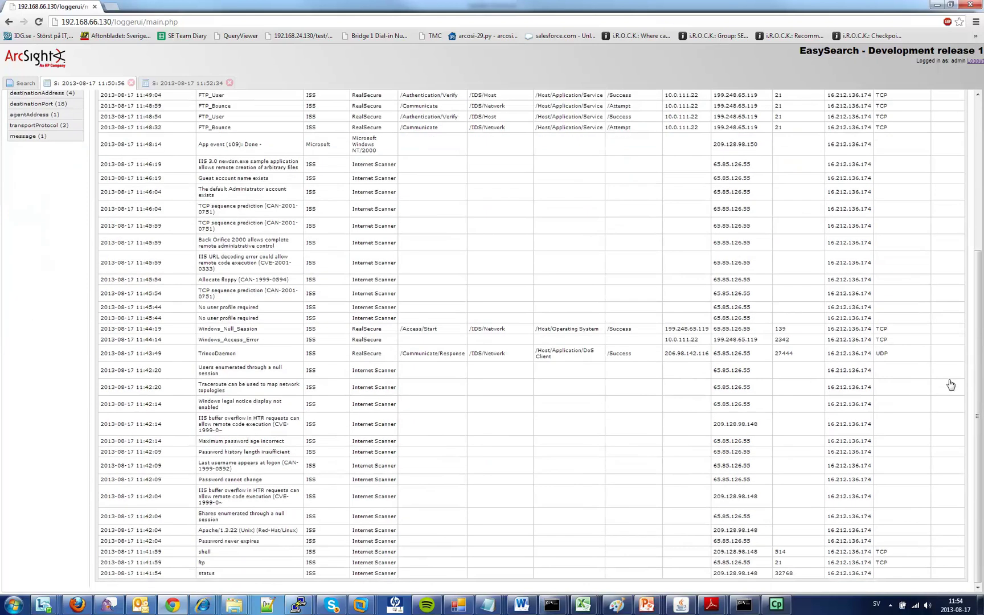
{"action": "scroll", "coordinate": [655, 305], "scroll_direction": "up", "scroll_amount": 3}
{"action": "left_click", "coordinate": [133, 230]}
{"action": "left_click", "coordinate": [128, 279]}
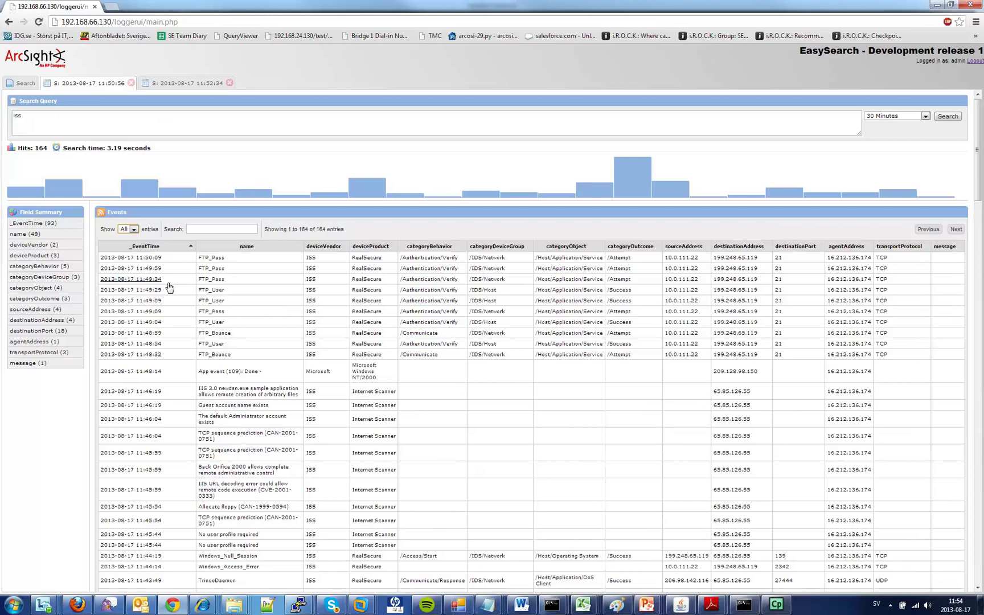
{"action": "scroll", "coordinate": [405, 359], "scroll_direction": "down", "scroll_amount": 12}
{"action": "middle_click", "coordinate": [400, 353]}
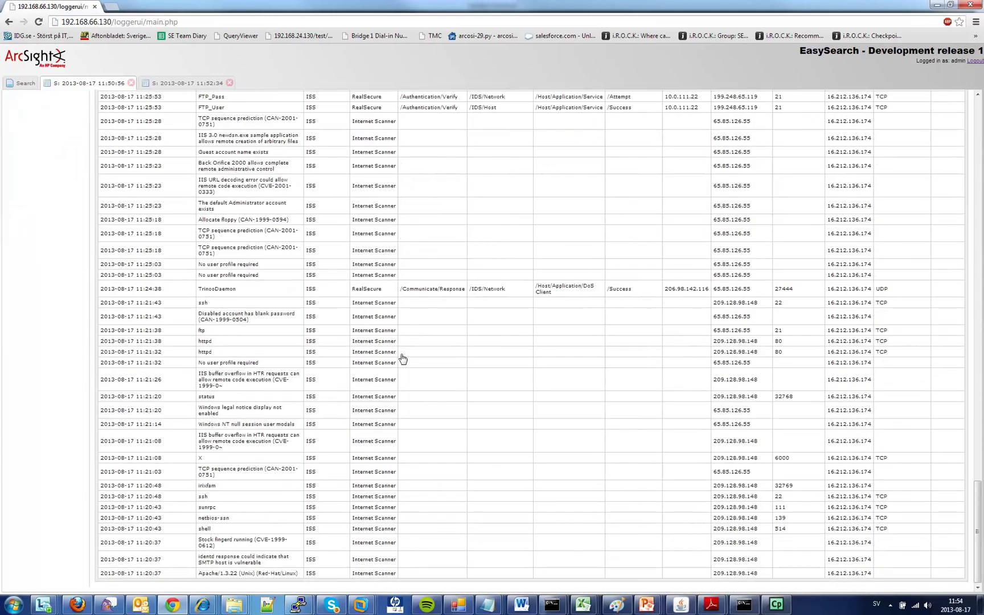
{"action": "scroll", "coordinate": [401, 353], "scroll_direction": "up", "scroll_amount": 15}
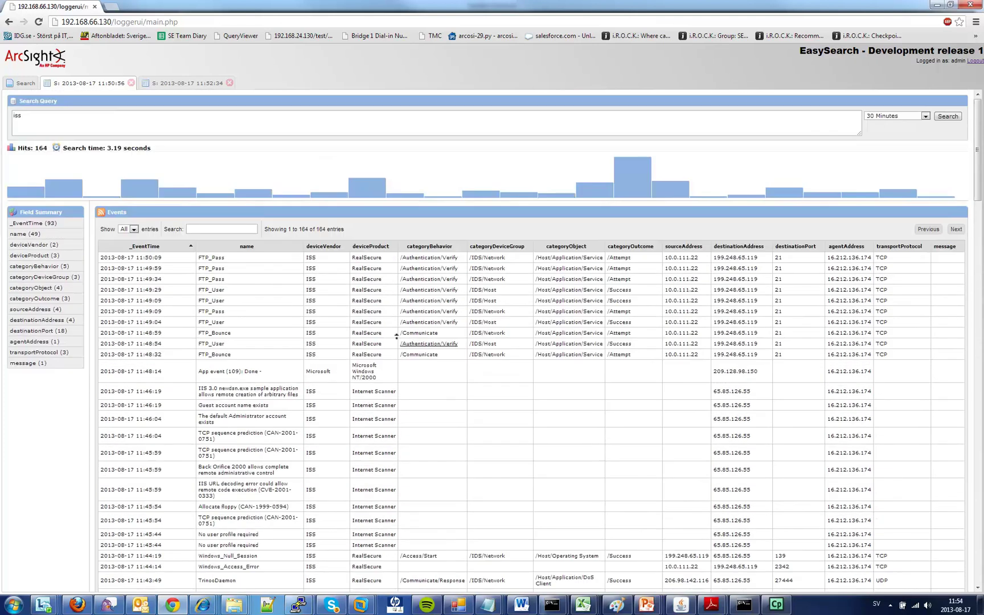
Step: Show 20 entries per page, page forward three times, then back to page 1
{"action": "left_click", "coordinate": [129, 229]}
{"action": "left_click", "coordinate": [127, 249]}
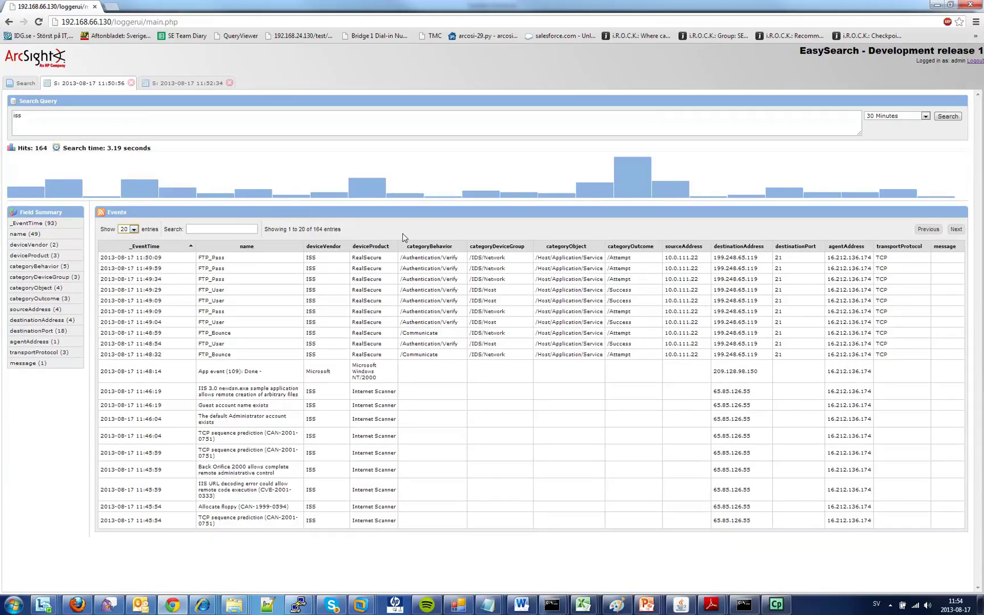
{"action": "left_click", "coordinate": [956, 231]}
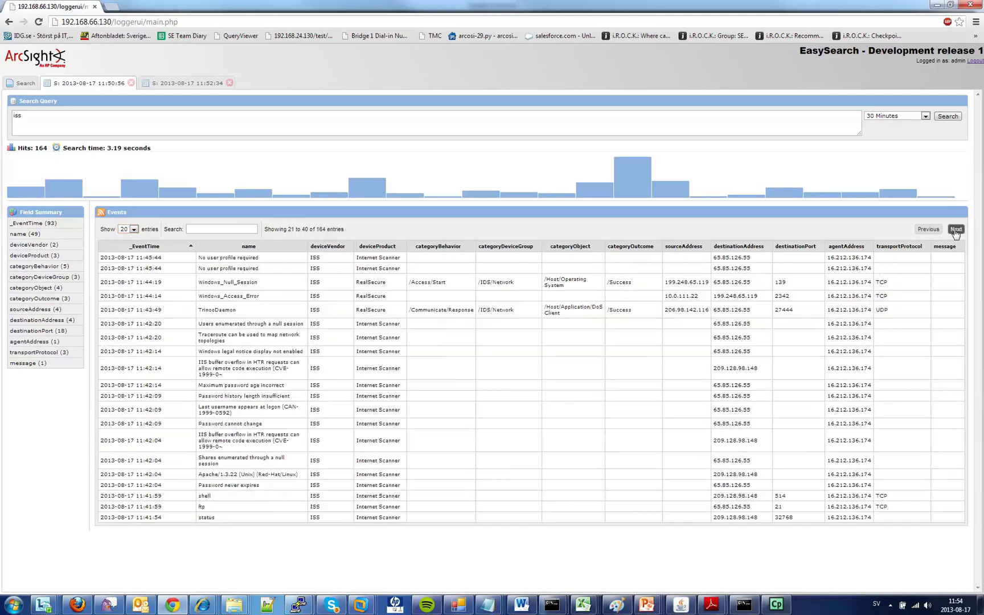
{"action": "left_click", "coordinate": [955, 230]}
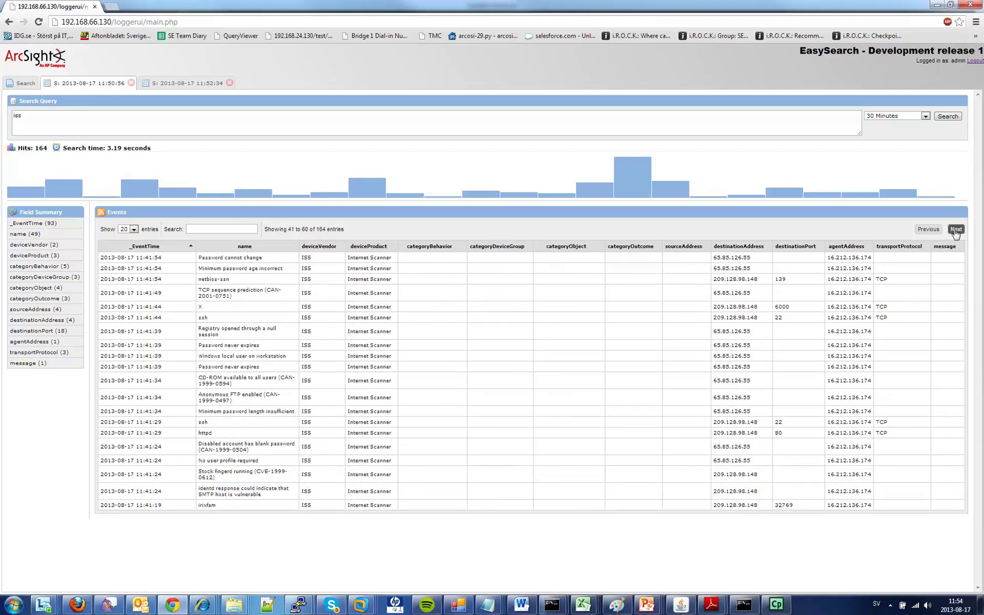
{"action": "left_click", "coordinate": [956, 230]}
{"action": "left_click", "coordinate": [928, 230]}
{"action": "left_click", "coordinate": [929, 230]}
{"action": "left_click", "coordinate": [929, 231]}
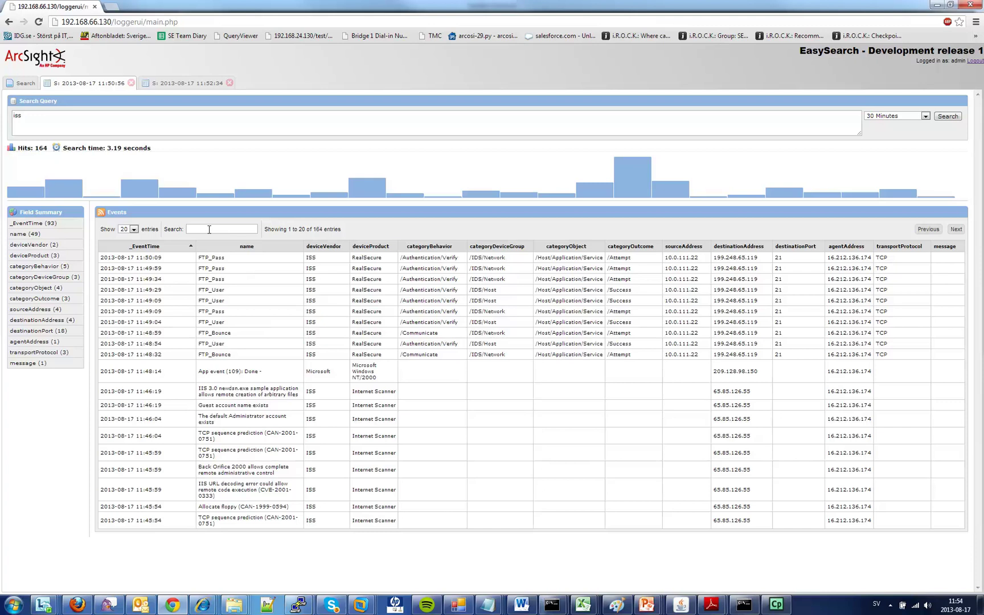
{"action": "left_click", "coordinate": [209, 229]}
{"action": "type", "text": "FTP"}
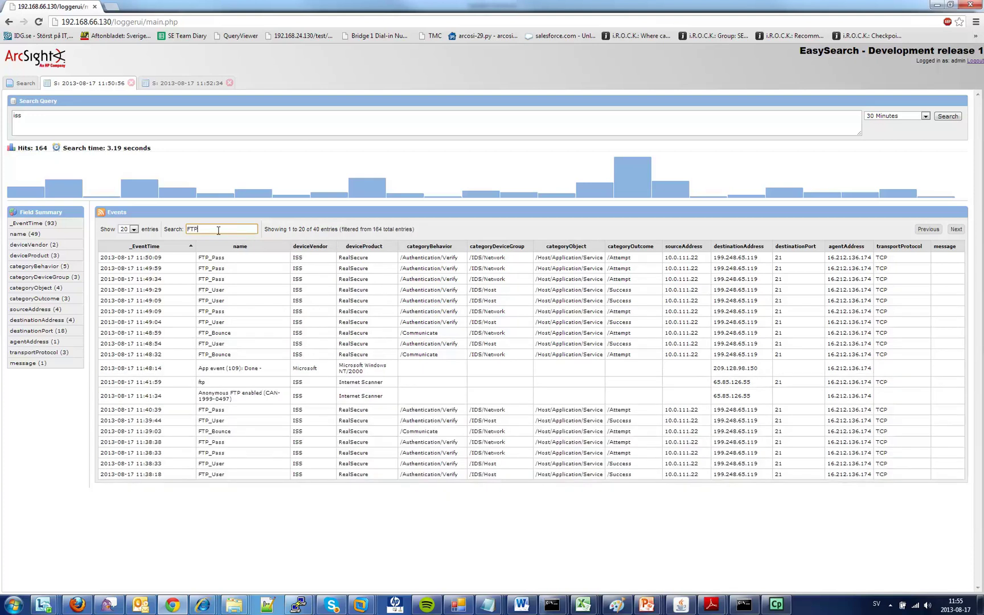
{"action": "type", "text": "_Pass"}
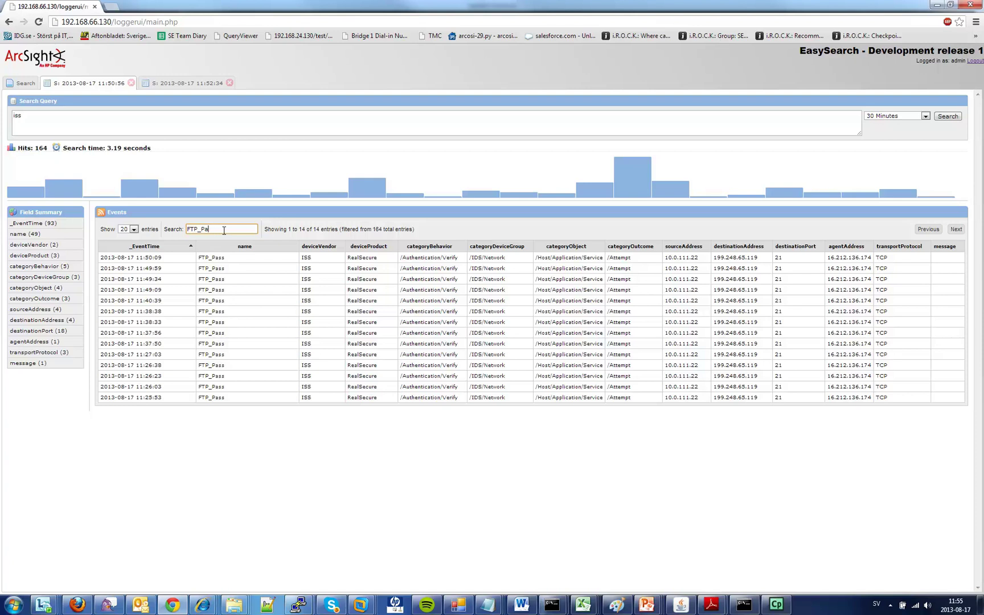
{"action": "key", "text": "BackSpace"}
{"action": "key", "text": "BackSpace"}
{"action": "key", "text": "BackSpace"}
{"action": "key", "text": "BackSpace"}
{"action": "key", "text": "BackSpace"}
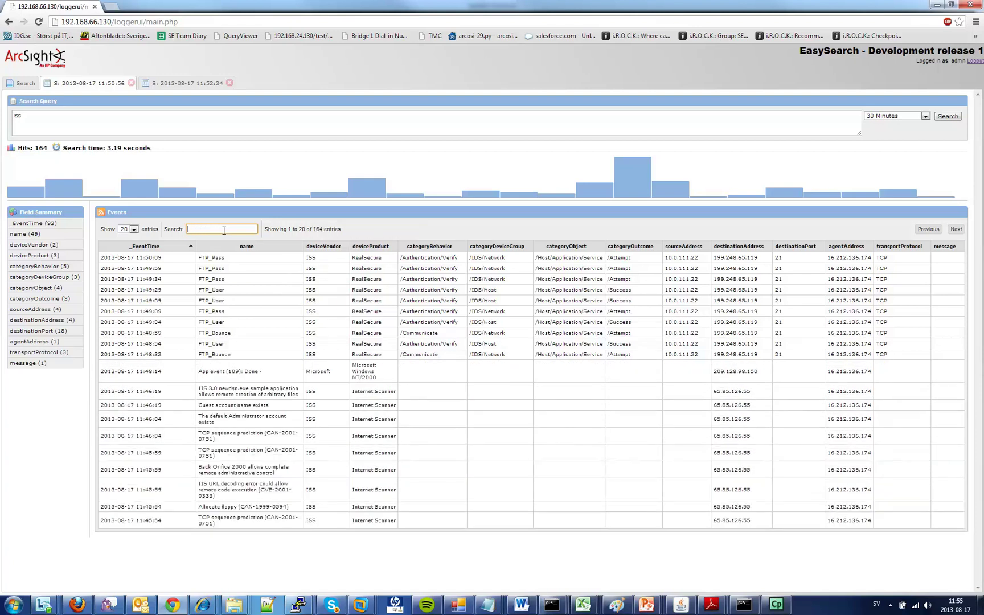
{"action": "type", "text": "Host"}
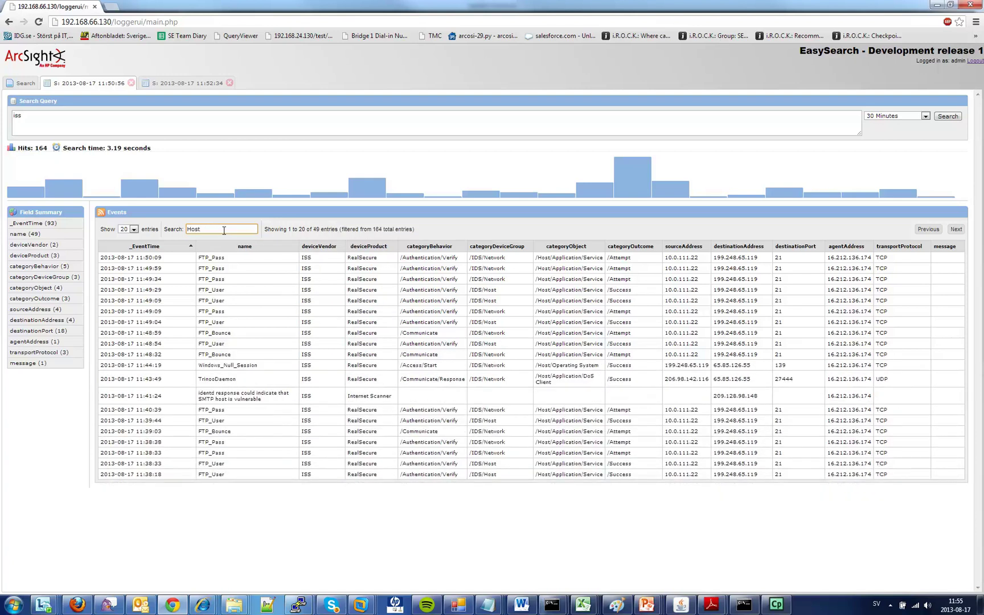
{"action": "key", "text": "BackSpace"}
{"action": "key", "text": "BackSpace"}
{"action": "key", "text": "BackSpace"}
{"action": "key", "text": "BackSpace"}
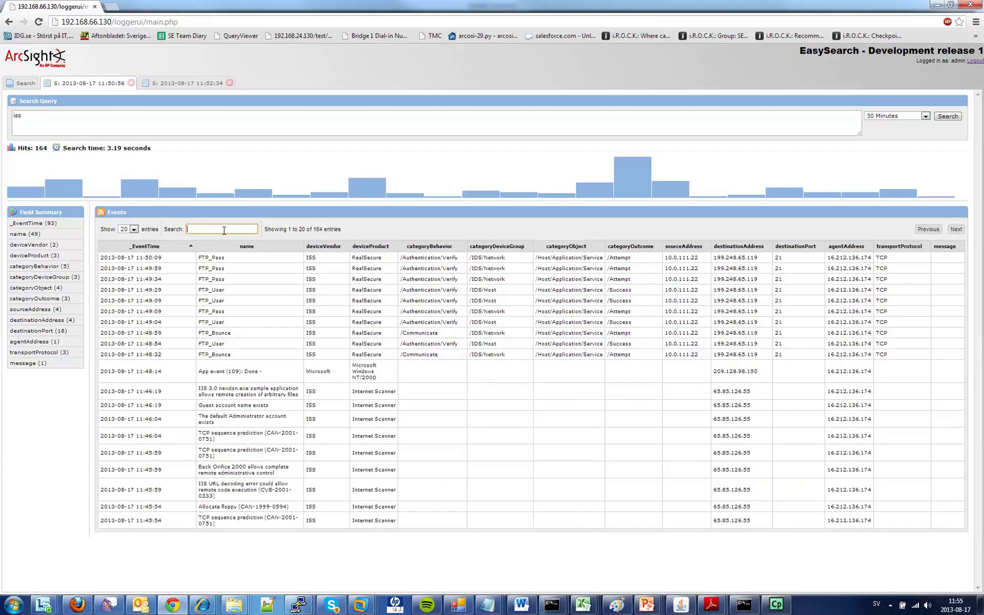
{"action": "type", "text": "199.248.65"}
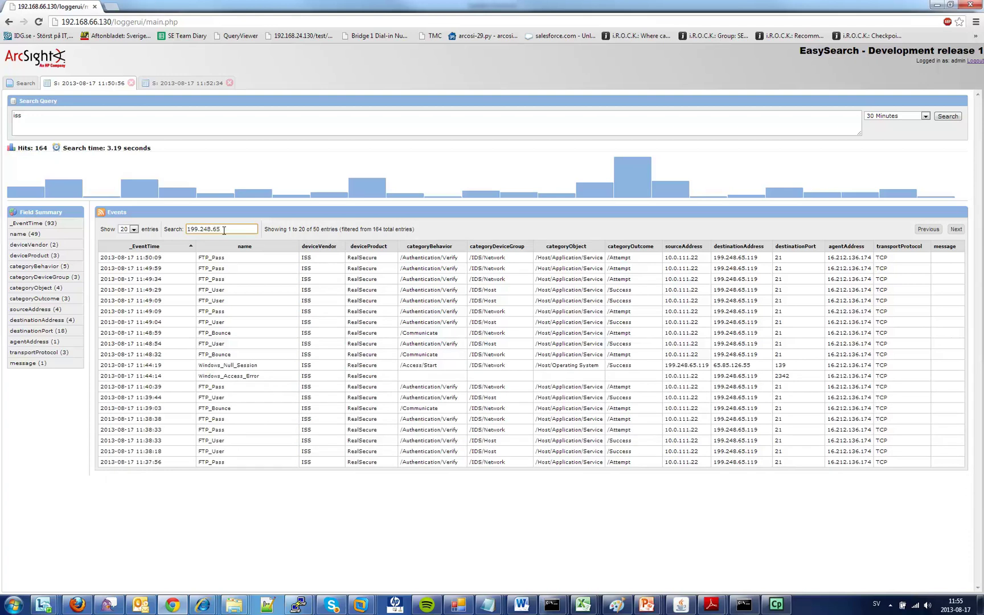
{"action": "type", "text": ".119"}
{"action": "key", "text": "ctrl+a"}
{"action": "key", "text": "BackSpace"}
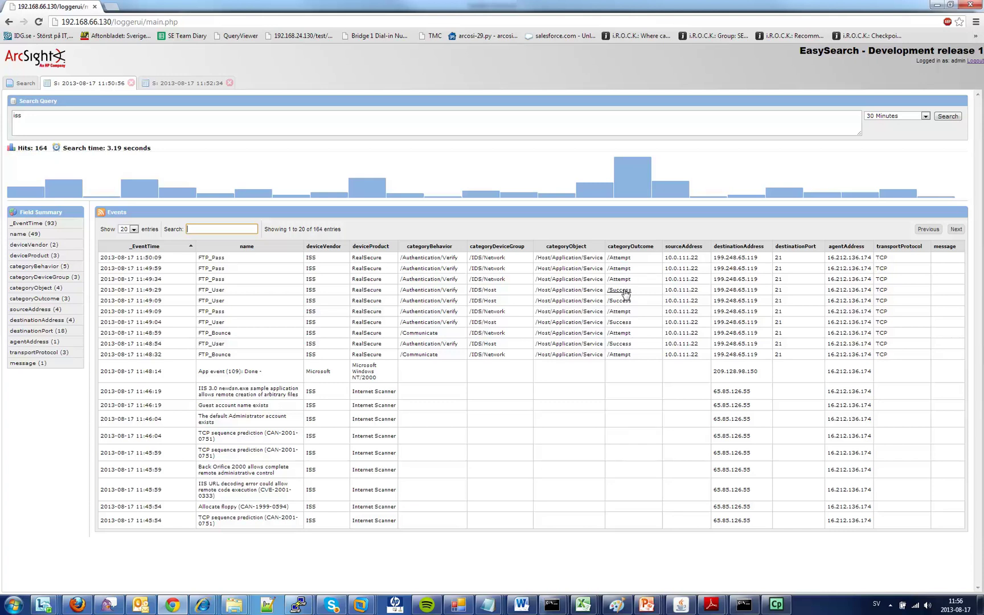
Step: Add categoryOutcome CONTAINS "/Success" to the iss query and rerun it for 26 hits
{"action": "left_click", "coordinate": [622, 292]}
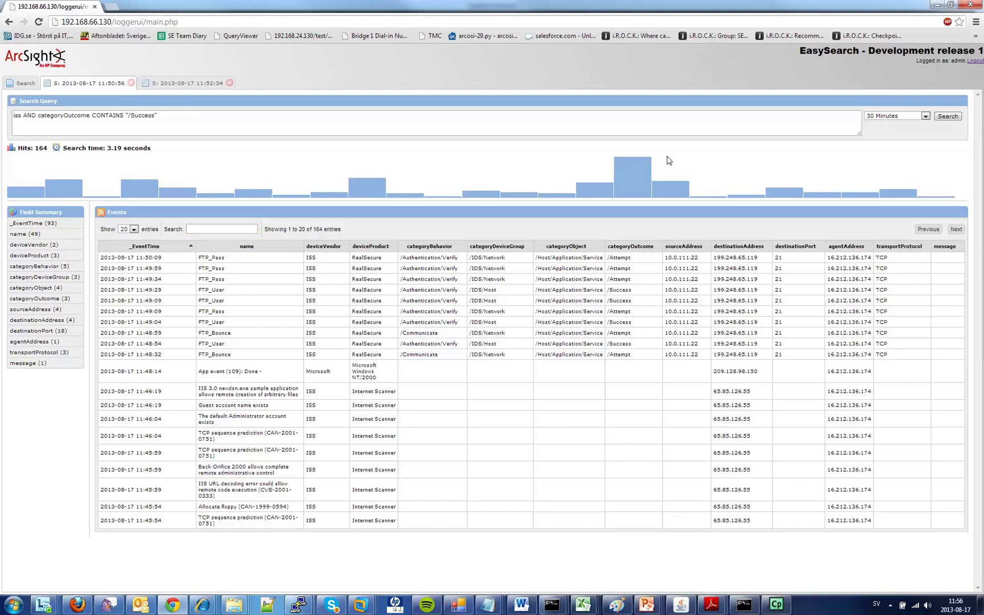
{"action": "left_click", "coordinate": [949, 118]}
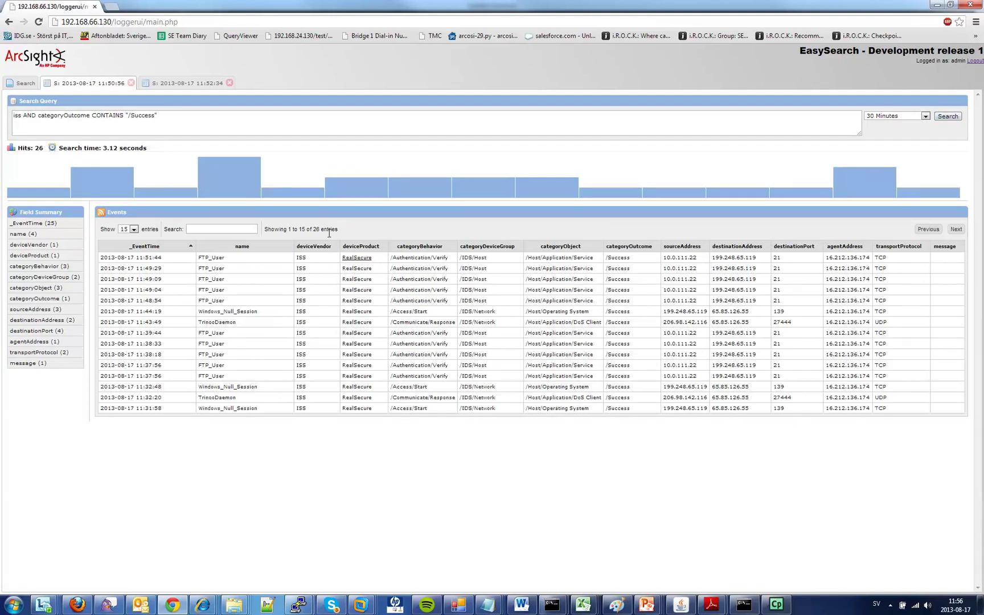
Step: Rerun the /Success query over 10 Minutes (5 hits), then return to the Check results tab
{"action": "left_click", "coordinate": [892, 118]}
{"action": "left_click", "coordinate": [889, 132]}
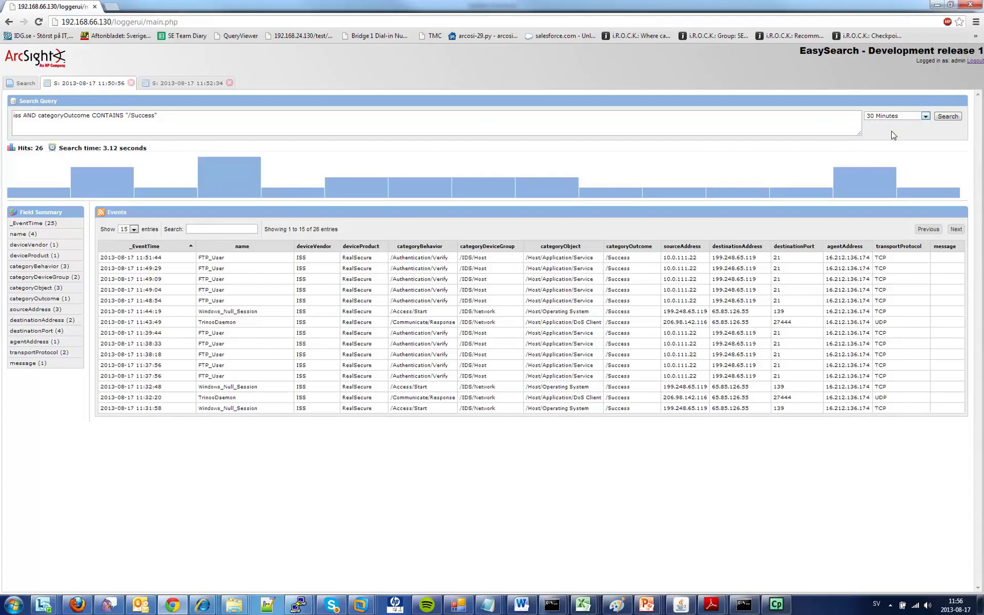
{"action": "left_click", "coordinate": [947, 117]}
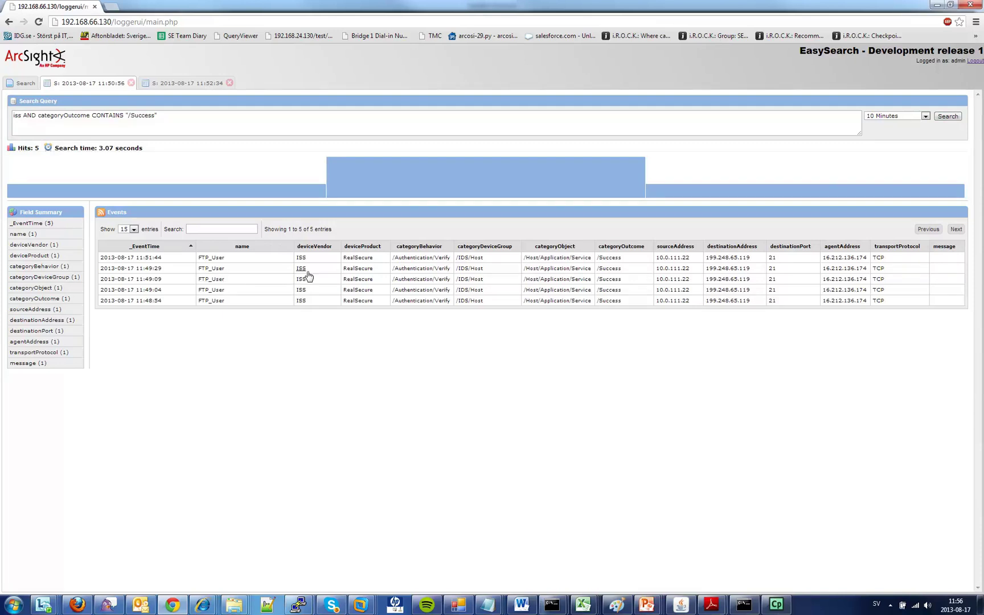
{"action": "left_click", "coordinate": [180, 84]}
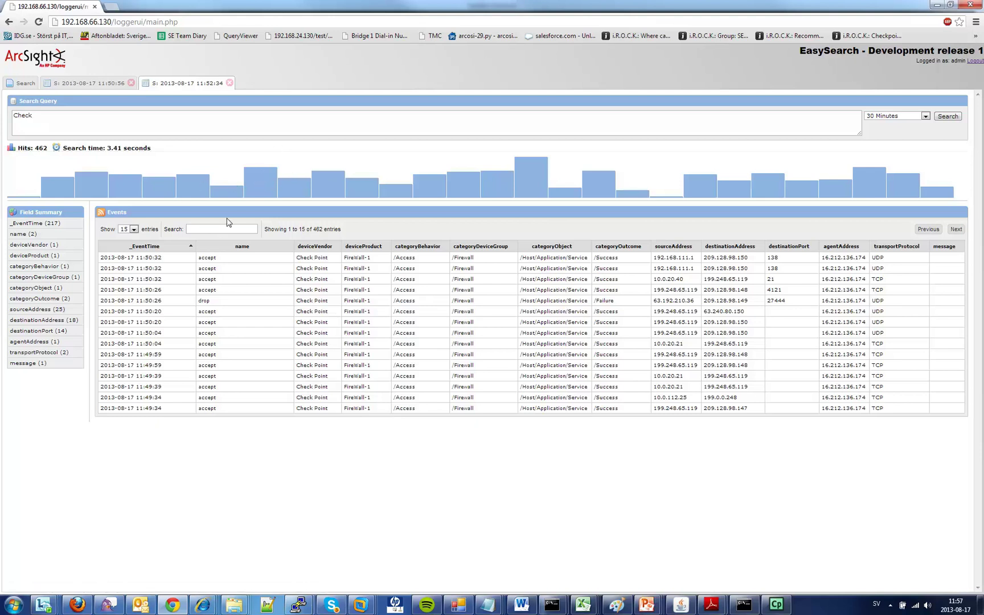
{"action": "mouse_move", "coordinate": [247, 188]}
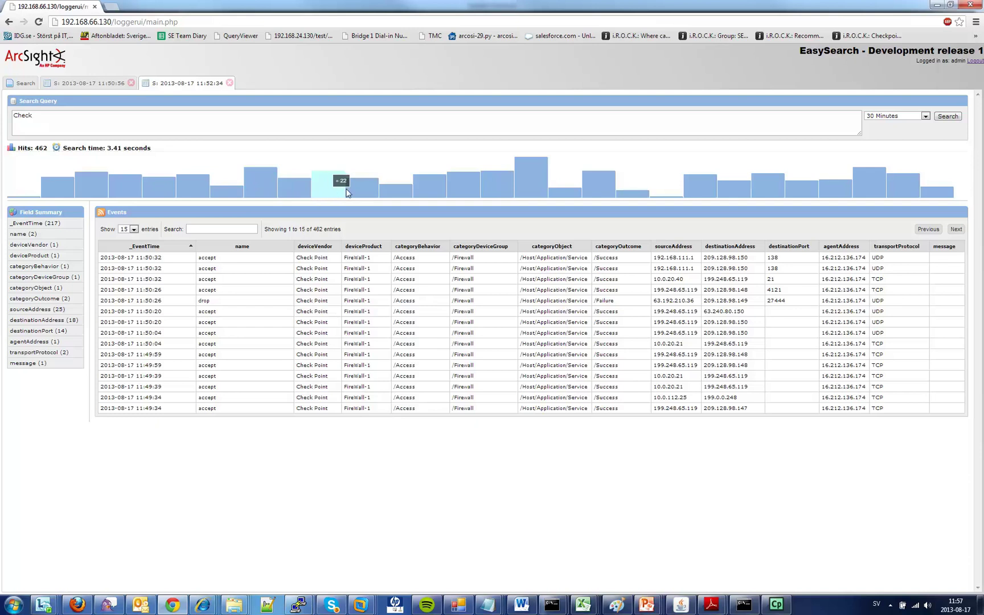
{"action": "right_click", "coordinate": [323, 183]}
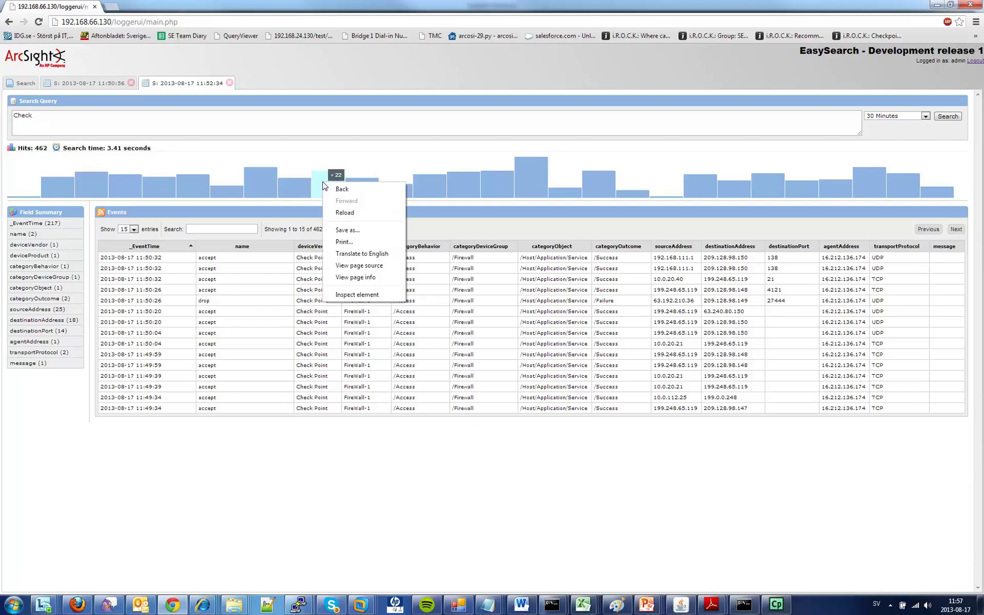
{"action": "right_click", "coordinate": [454, 186]}
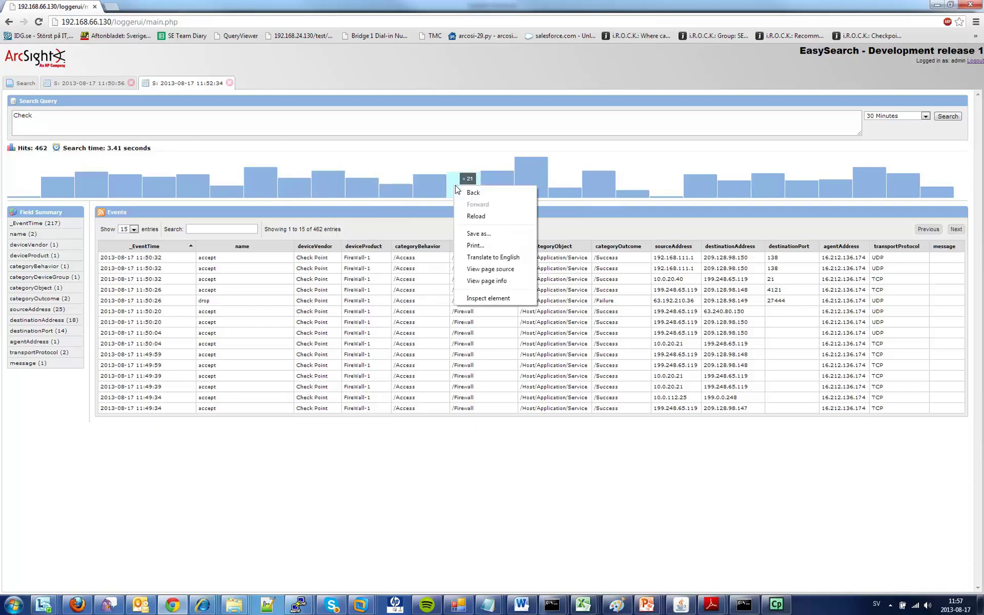
{"action": "left_click", "coordinate": [487, 96]}
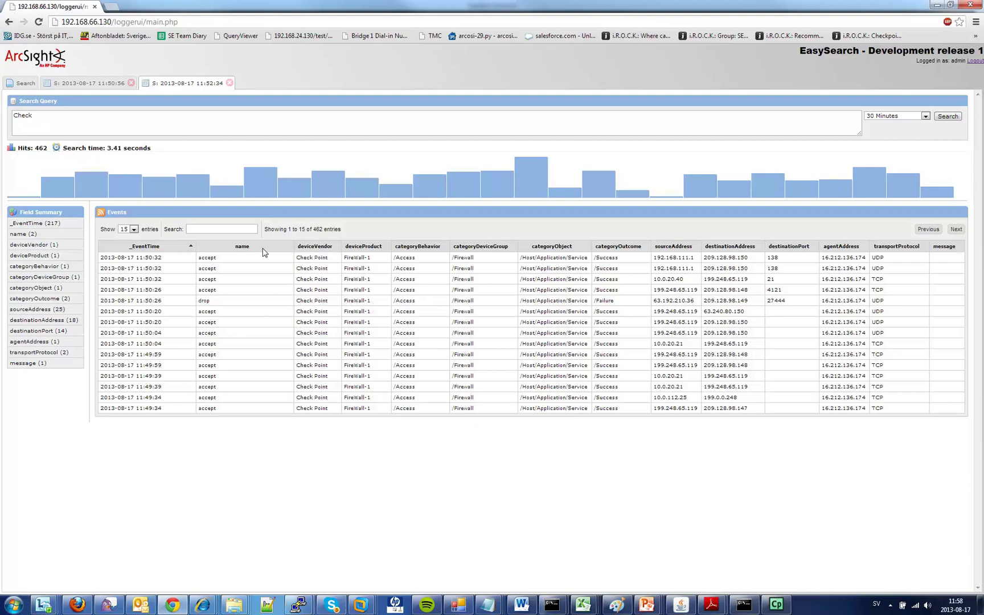
Step: Sort the Check Point events by name, deviceVendor, then categoryBehavior so /Failure drops lead
{"action": "left_click", "coordinate": [266, 252]}
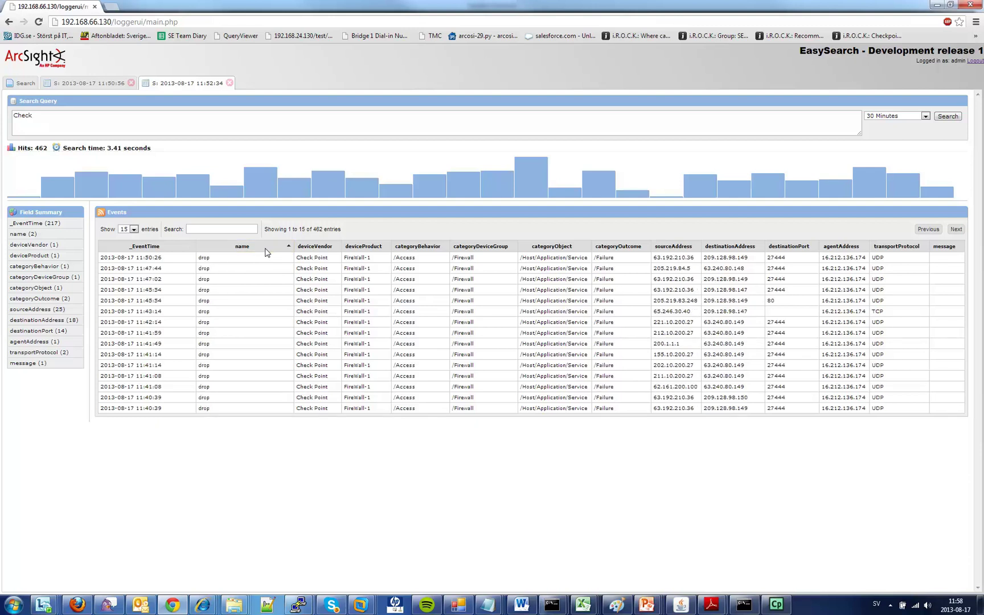
{"action": "left_click", "coordinate": [266, 252]}
{"action": "left_click", "coordinate": [266, 252]}
{"action": "left_click", "coordinate": [265, 252]}
{"action": "left_click", "coordinate": [265, 251]}
{"action": "left_click", "coordinate": [266, 251]}
{"action": "left_click", "coordinate": [266, 251]}
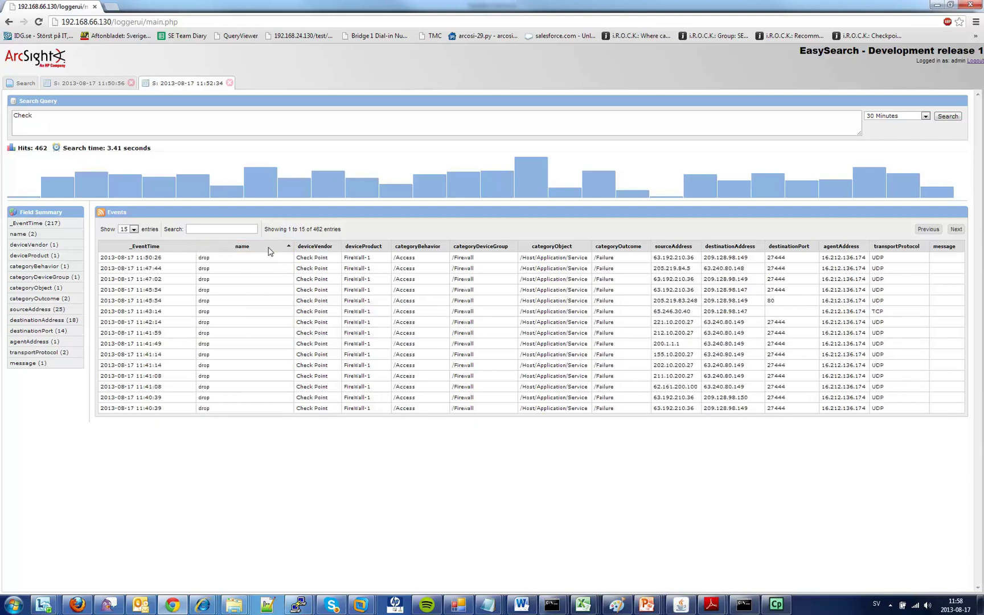
{"action": "left_click", "coordinate": [336, 246]}
{"action": "left_click", "coordinate": [447, 248]}
Step: Return from the successful ISS events results to the Search page and log out of EasySearch
{"action": "left_click", "coordinate": [105, 87]}
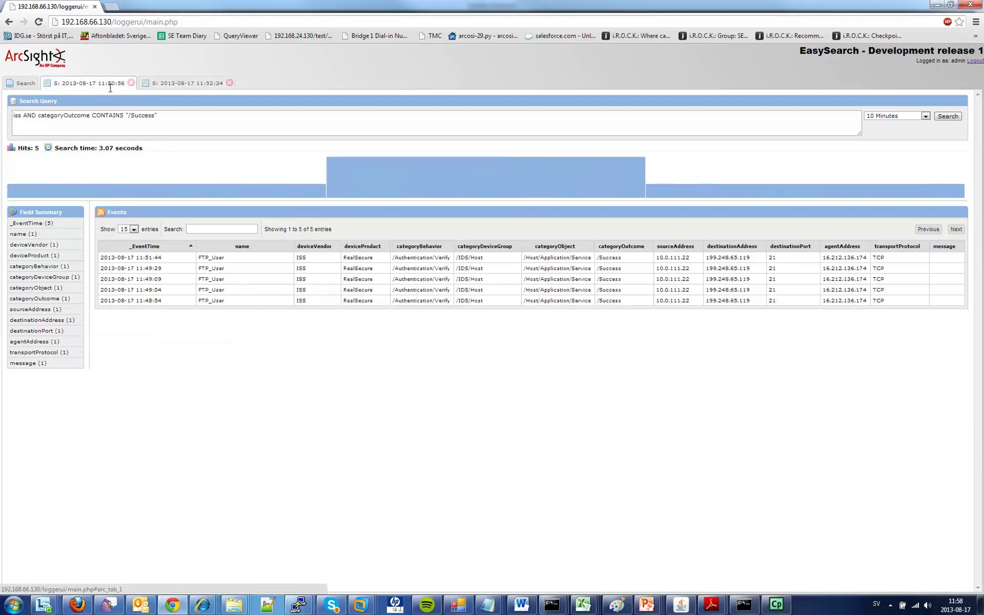
{"action": "left_click", "coordinate": [25, 86]}
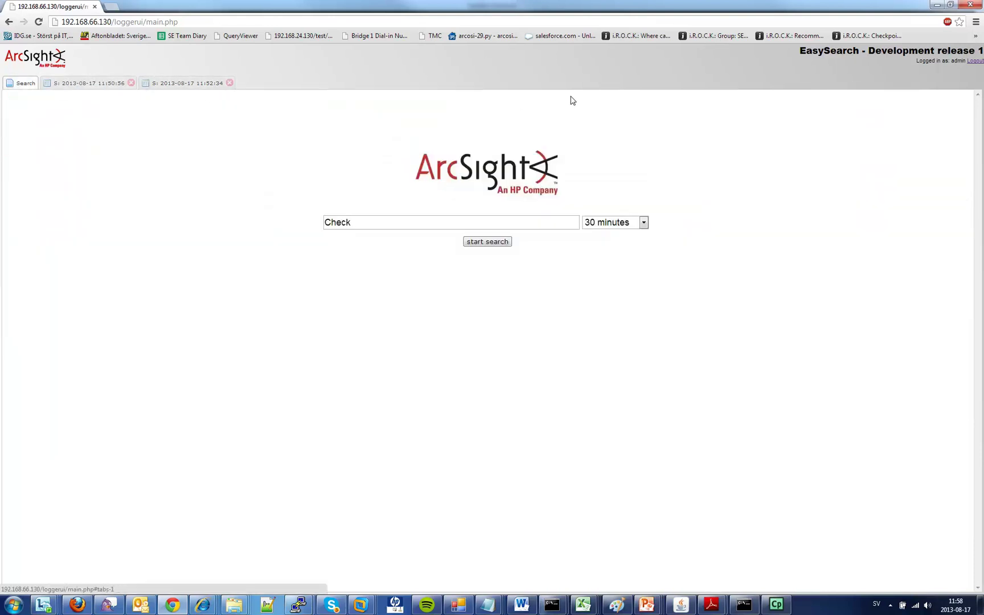
{"action": "left_click", "coordinate": [975, 61]}
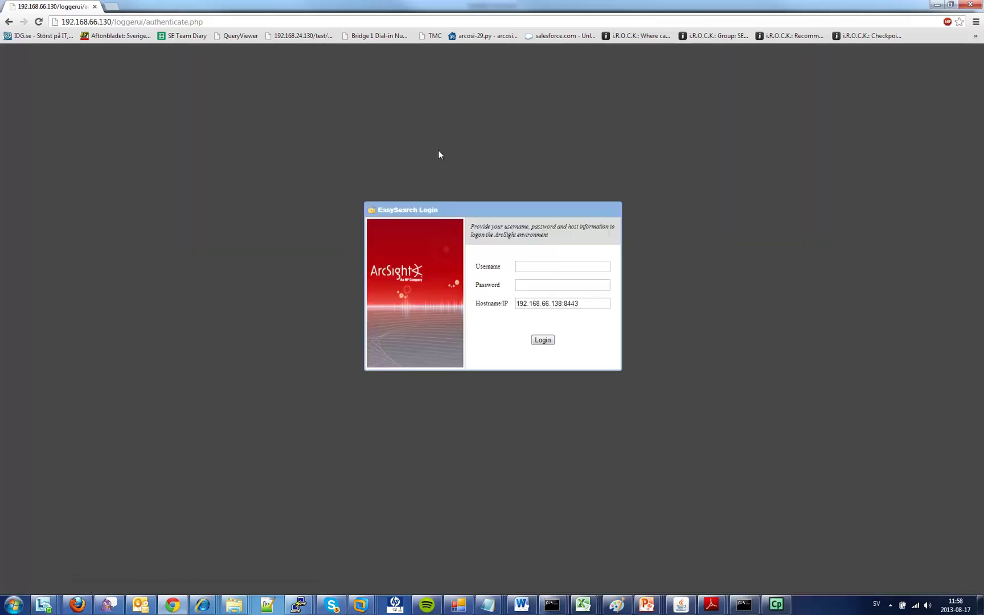